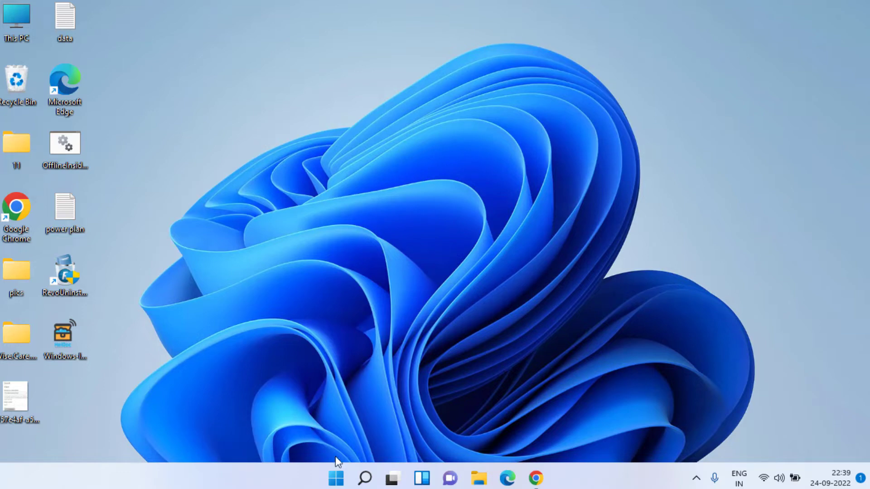
- Launch Command Prompt as administrator from a Start search for cmd
{"action": "left_click", "coordinate": [335, 478]}
{"action": "type", "text": "cmd"}
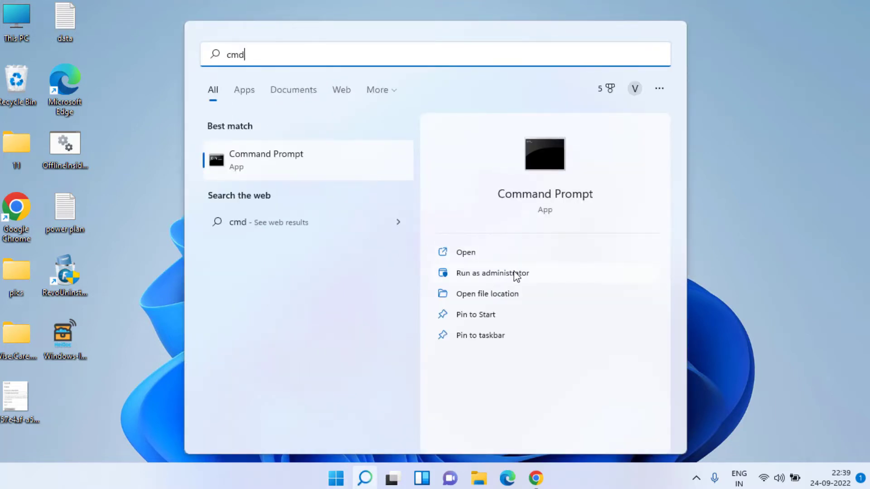
{"action": "left_click", "coordinate": [514, 272]}
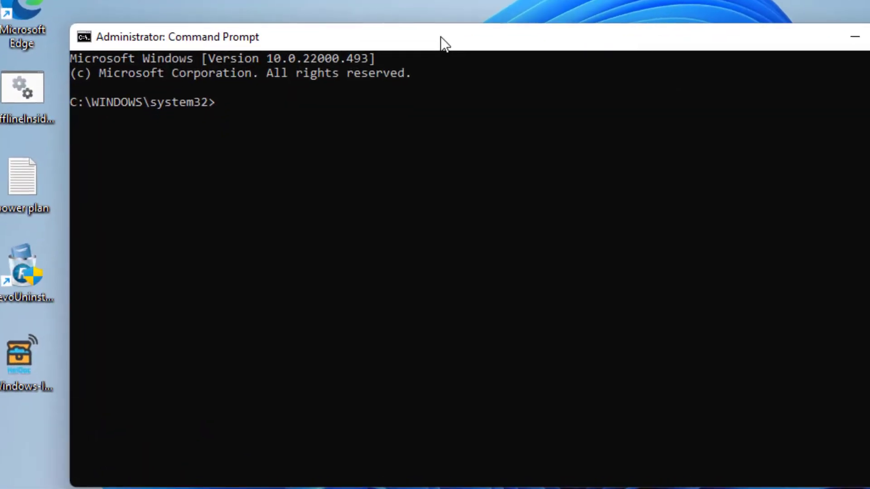
- Reset the TCP/IP stack and Winsock catalog with netsh int ip reset and netsh winsock reset
{"action": "type", "text": "netsh int ip reset"}
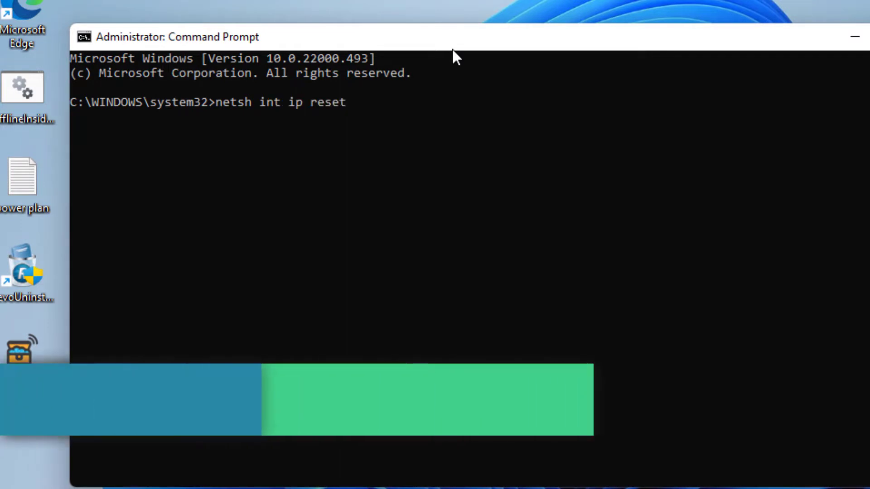
{"action": "key", "text": "Return"}
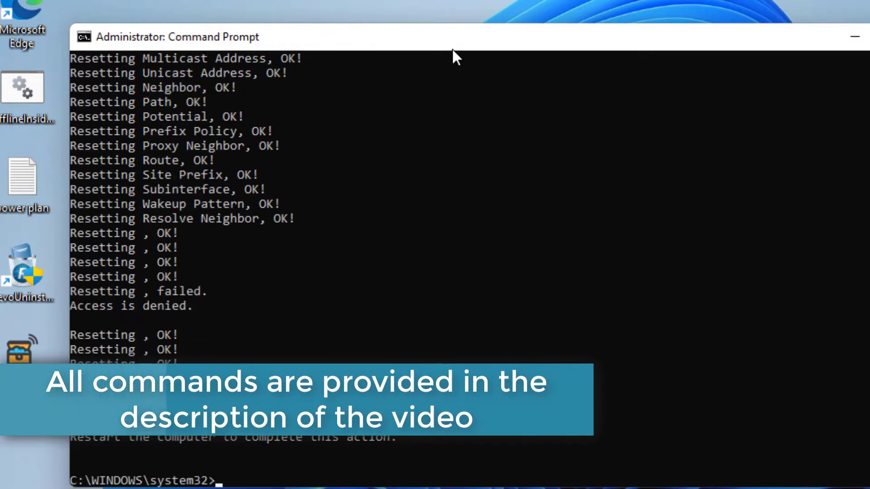
{"action": "type", "text": "ne"}
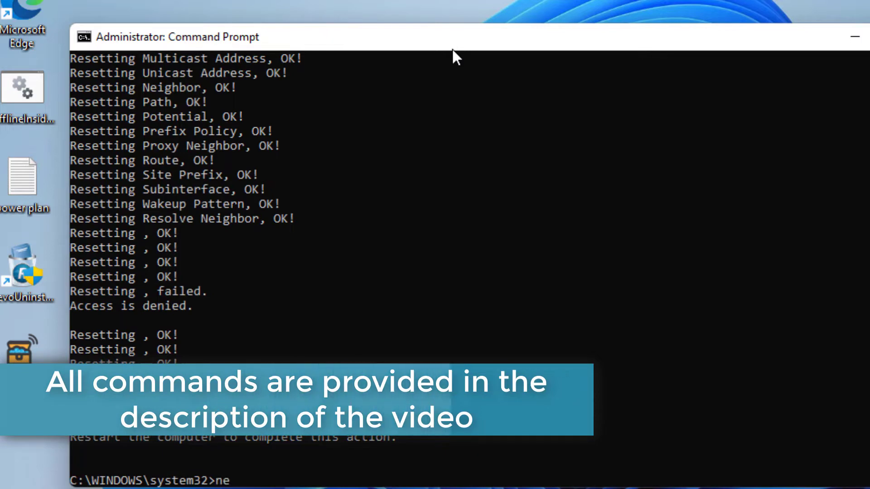
{"action": "type", "text": "tsh winsock"}
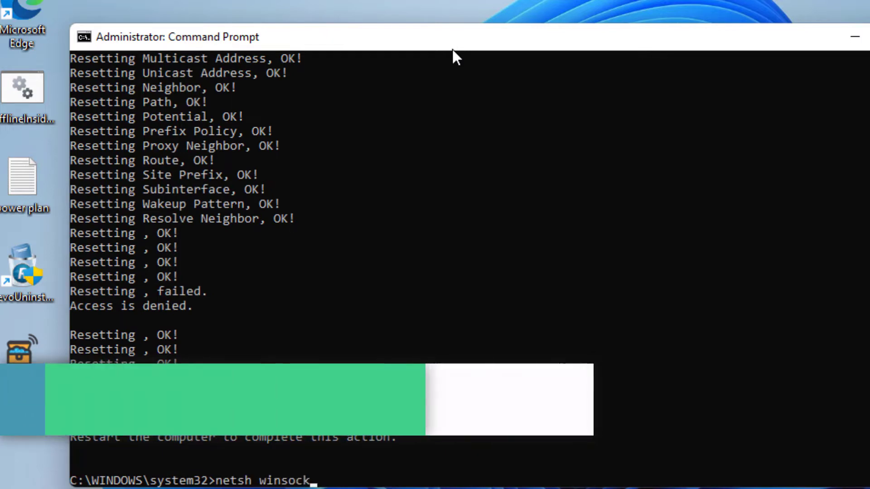
{"action": "type", "text": " reset"}
{"action": "key", "text": "Return"}
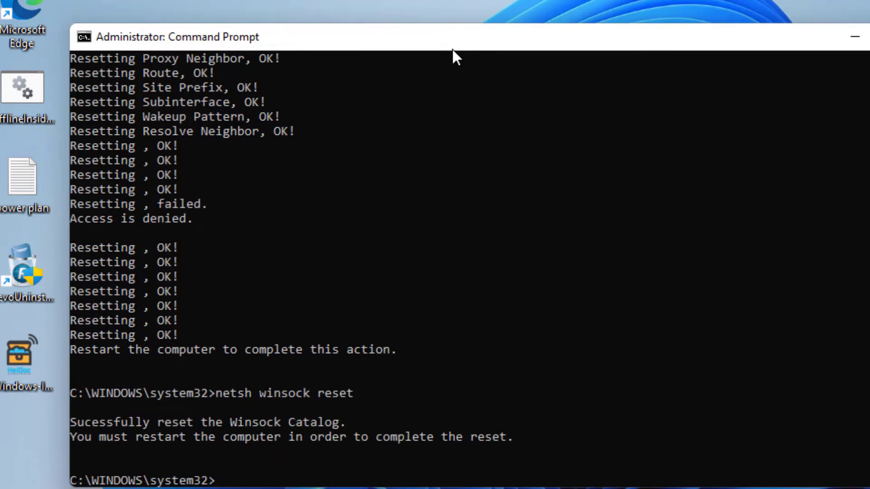
- Release and renew the IP addresses with ipconfig /release and ipconfig /renew
{"action": "type", "text": "ipconfig /release"}
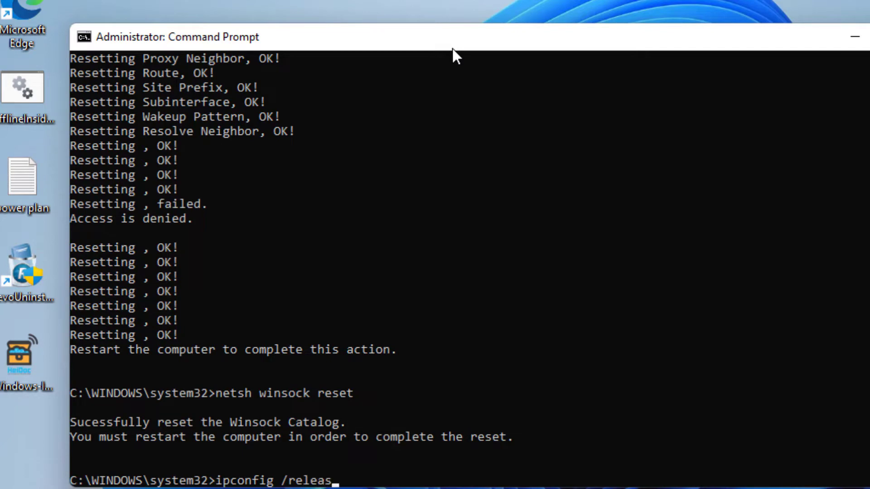
{"action": "key", "text": "Return"}
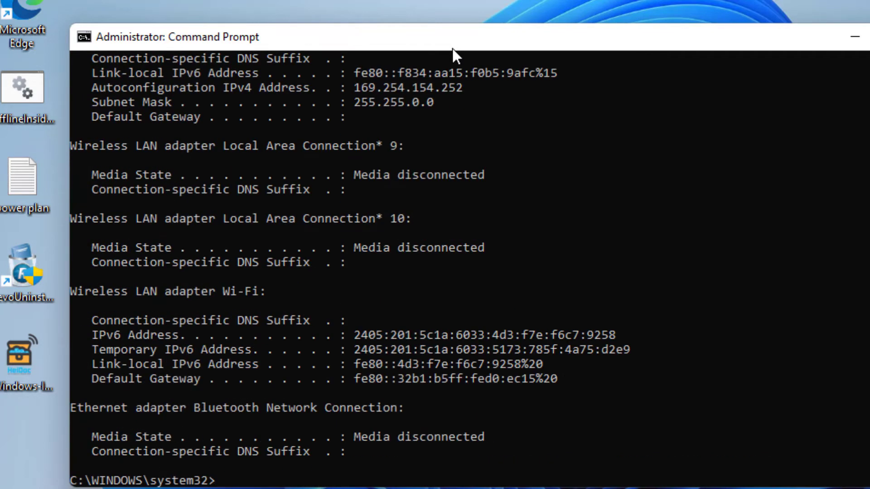
{"action": "type", "text": "ipconfig /renew"}
{"action": "key", "text": "Return"}
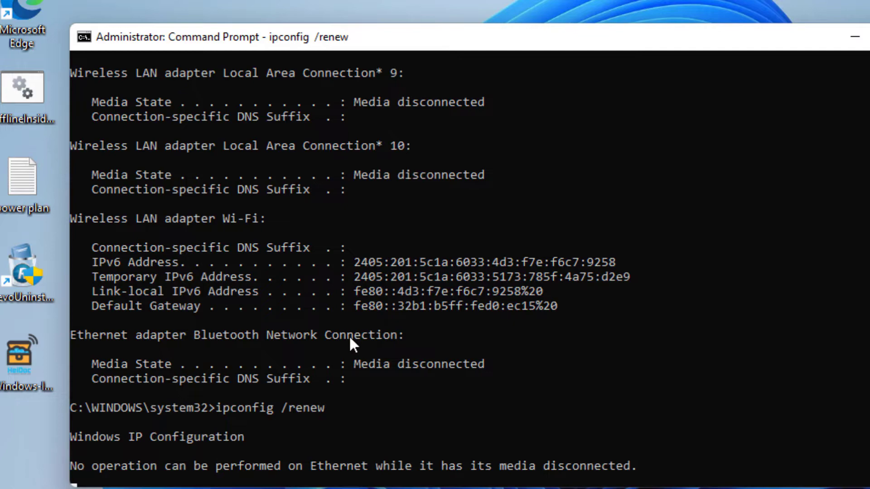
- Scroll back through the ipconfig output, then close the Command Prompt window
{"action": "scroll", "coordinate": [347, 358], "scroll_direction": "up", "scroll_amount": 12}
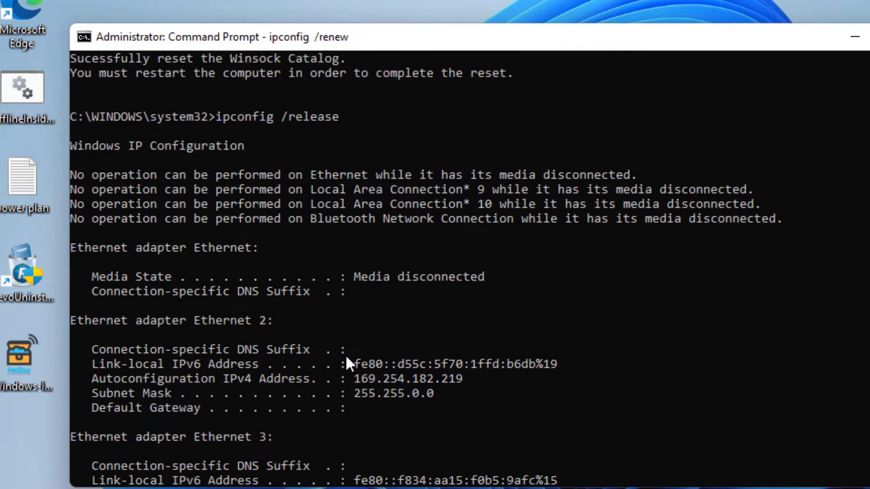
{"action": "scroll", "coordinate": [347, 358], "scroll_direction": "up", "scroll_amount": 3}
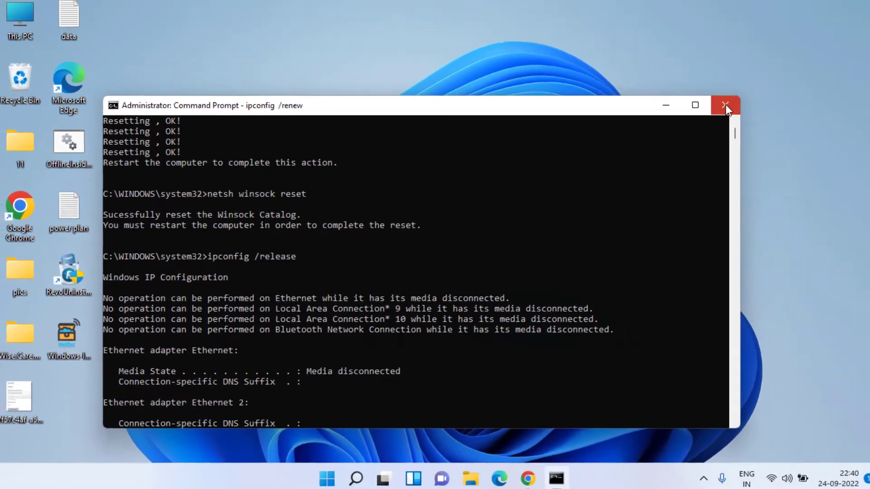
{"action": "left_click", "coordinate": [725, 106]}
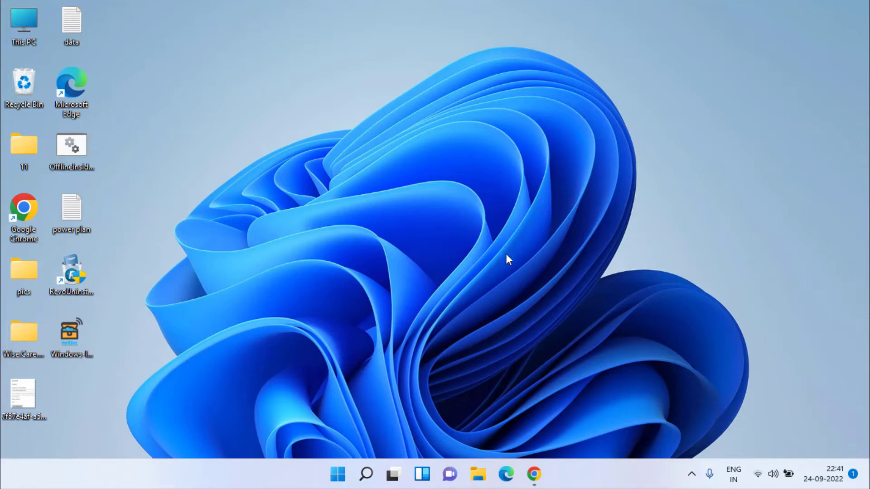
- Launch the Services console with services.msc from the Run box
{"action": "key", "text": "super+r"}
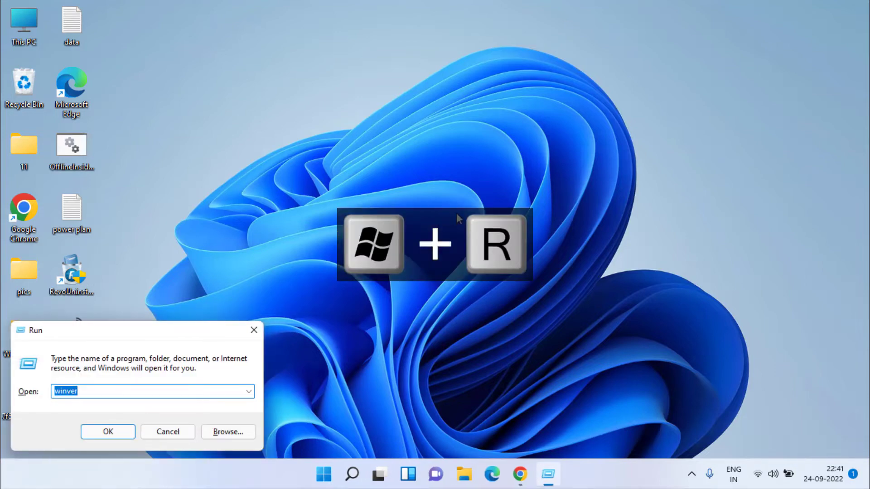
{"action": "type", "text": "ser"}
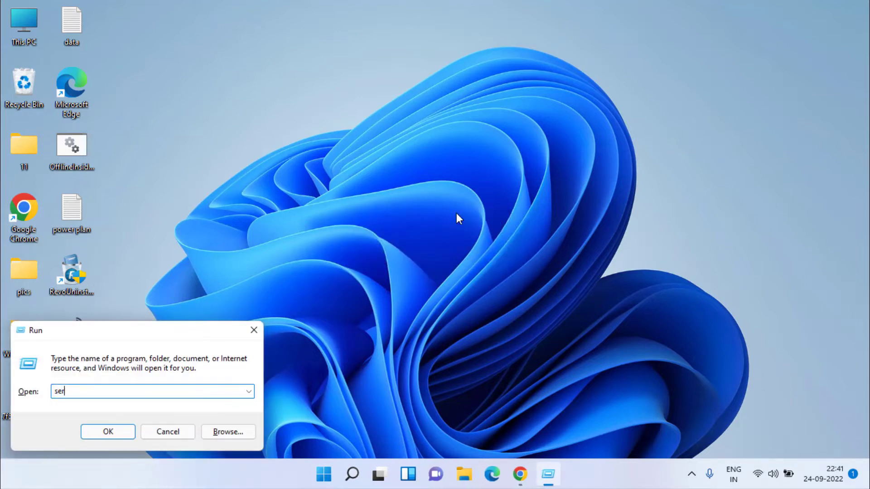
{"action": "type", "text": "vices.msc"}
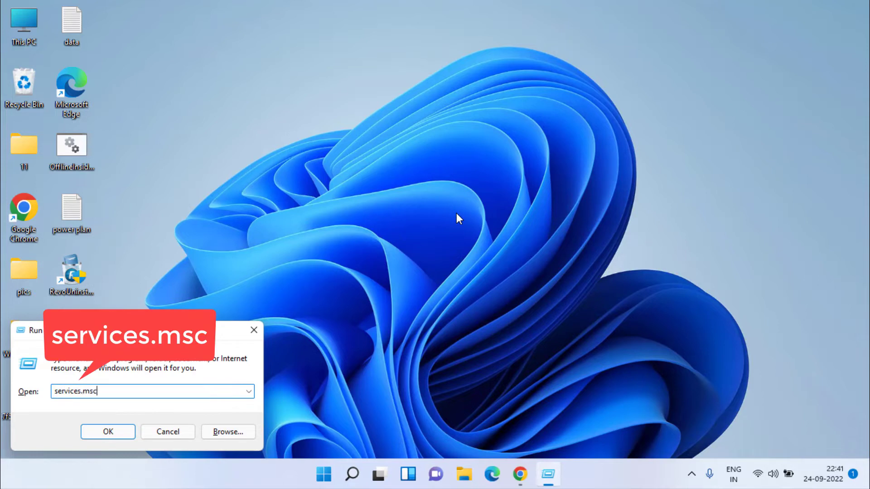
{"action": "key", "text": "Return"}
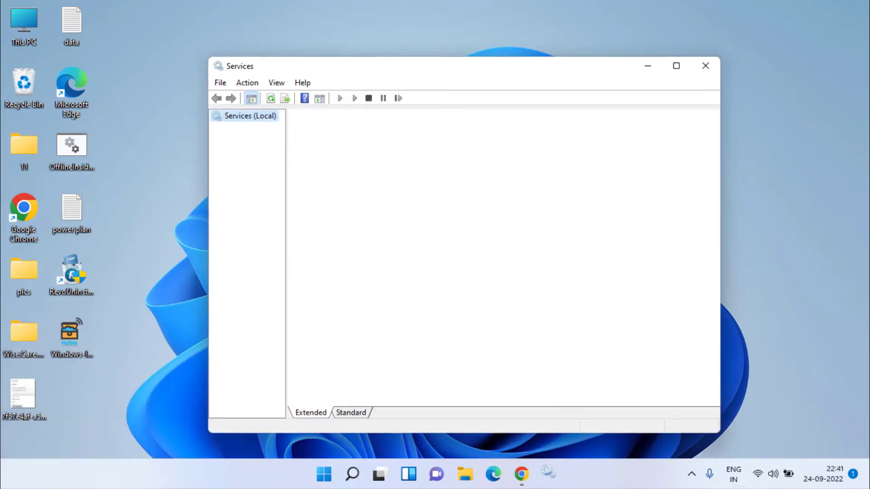
- Locate and select the WLAN AutoConfig service among the W entries in the services list
{"action": "left_click", "coordinate": [465, 225]}
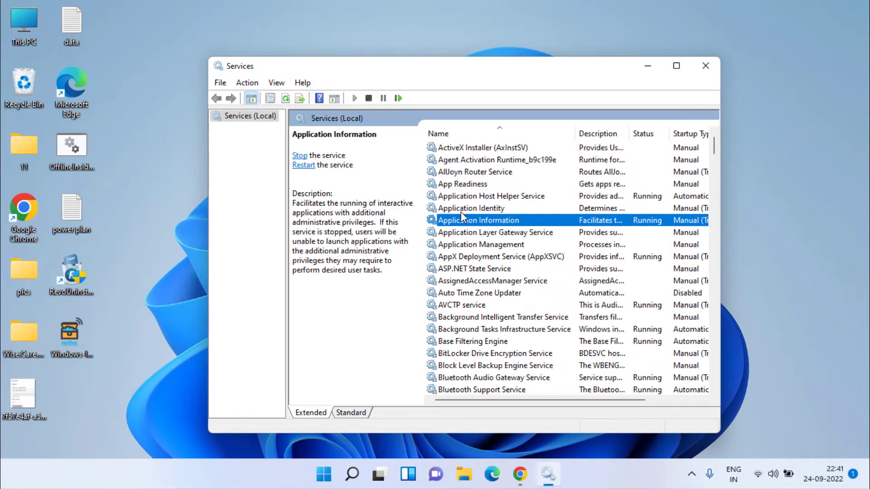
{"action": "key", "text": "w"}
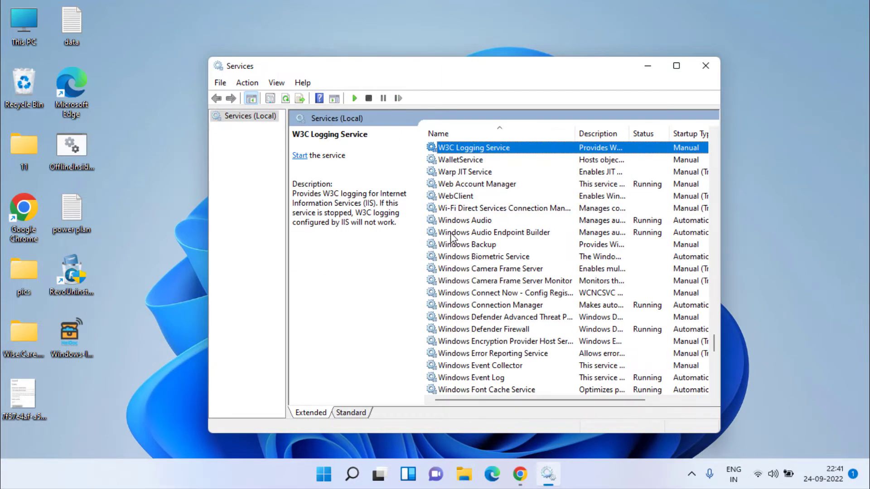
{"action": "scroll", "coordinate": [448, 248], "scroll_direction": "down", "scroll_amount": 5}
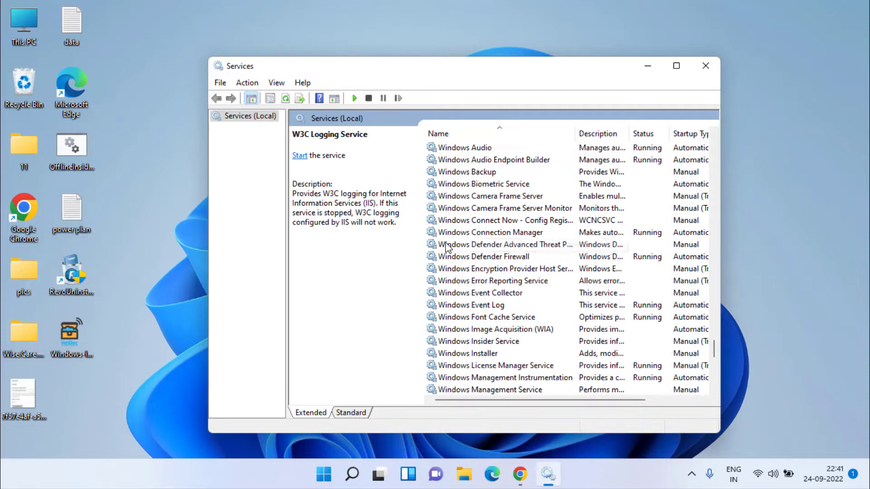
{"action": "scroll", "coordinate": [571, 299], "scroll_direction": "up", "scroll_amount": 7}
{"action": "key", "text": "Down"}
{"action": "key", "text": "Down"}
{"action": "key", "text": "Down"}
{"action": "key", "text": "Down"}
{"action": "key", "text": "Down"}
{"action": "key", "text": "Down"}
{"action": "key", "text": "Down"}
{"action": "key", "text": "Down"}
{"action": "key", "text": "Down"}
{"action": "key", "text": "Down"}
{"action": "key", "text": "Down"}
{"action": "key", "text": "Down"}
{"action": "key", "text": "Down"}
{"action": "key", "text": "Down"}
{"action": "key", "text": "Down"}
{"action": "scroll", "coordinate": [564, 278], "scroll_direction": "down", "scroll_amount": 11}
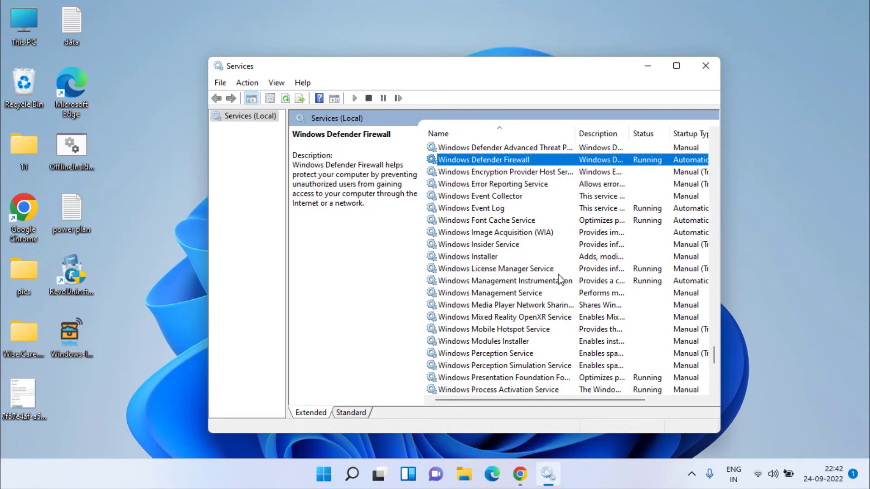
{"action": "left_click", "coordinate": [454, 366]}
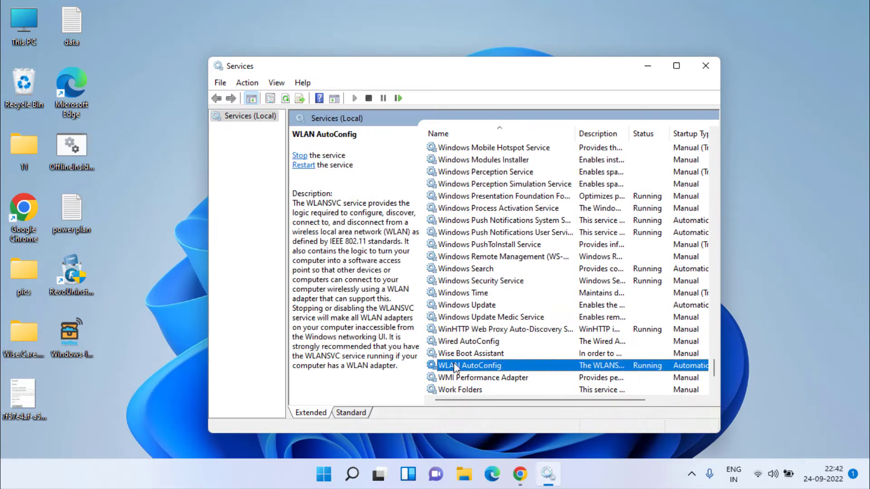
- Confirm WLAN AutoConfig's startup type as Automatic, apply it, and close the Services window
{"action": "double_click", "coordinate": [491, 366]}
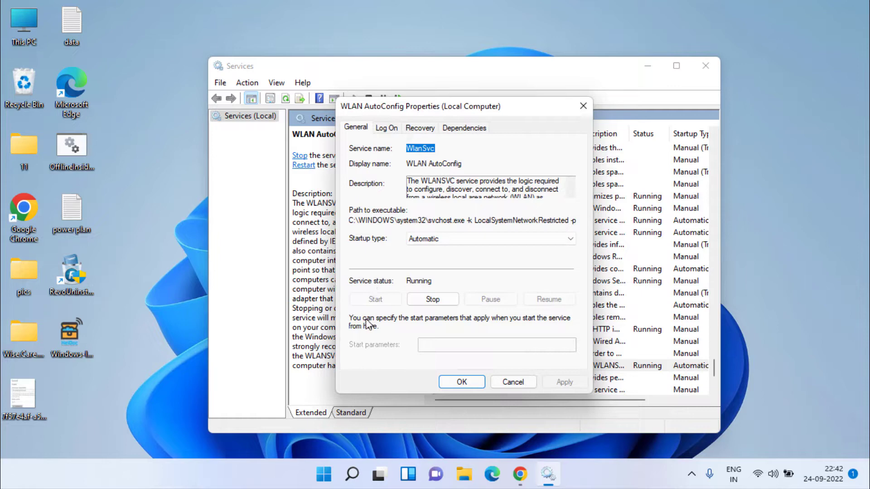
{"action": "left_click", "coordinate": [447, 240]}
{"action": "left_click", "coordinate": [433, 259]}
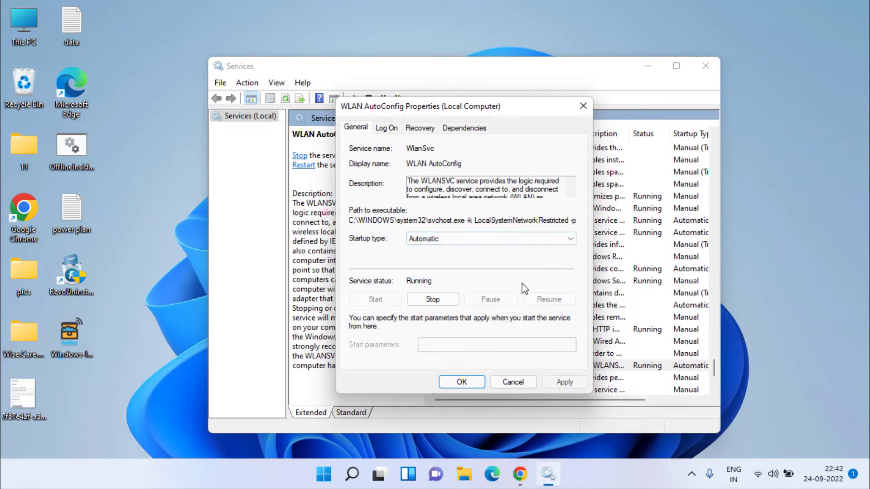
{"action": "left_click", "coordinate": [565, 382]}
{"action": "left_click", "coordinate": [462, 382]}
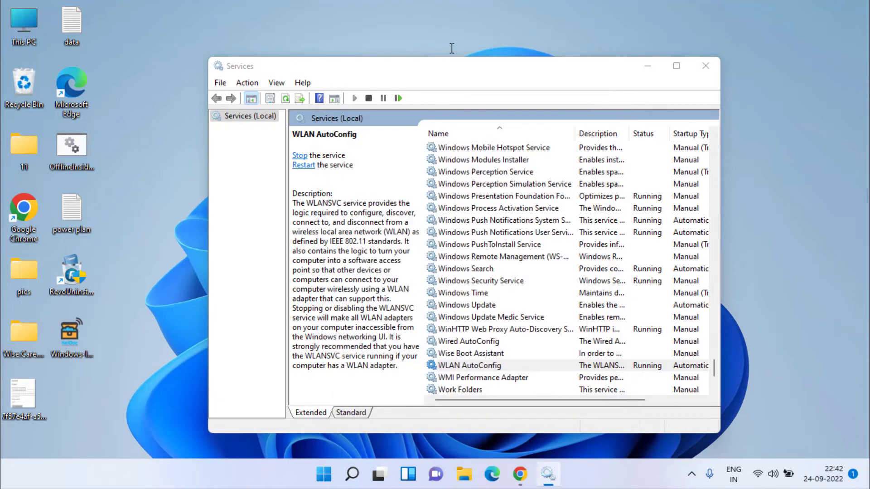
{"action": "left_click", "coordinate": [706, 66]}
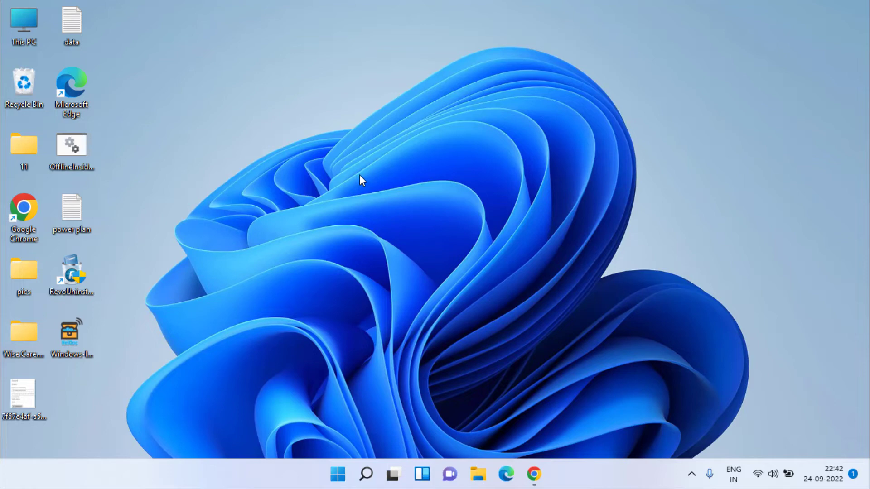
- Open Properties of the Intel(R) Dual Band Wireless-AC 7265 under Network adapters in Device Manager
{"action": "right_click", "coordinate": [332, 466]}
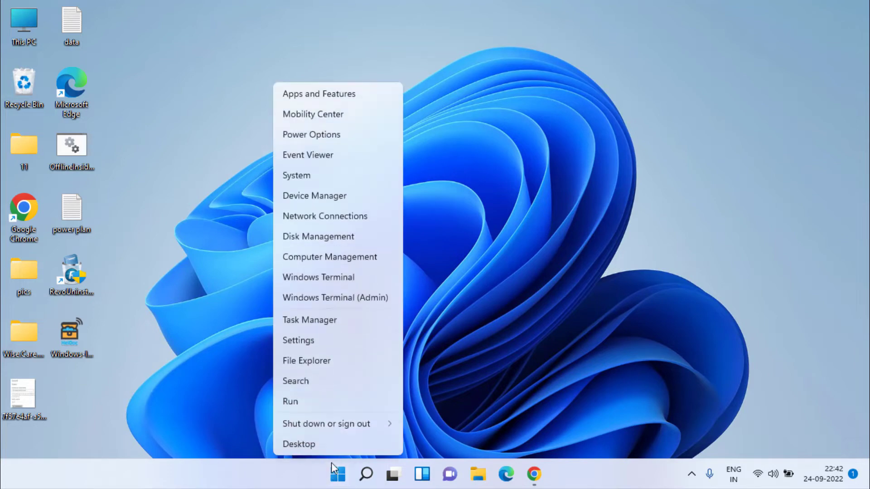
{"action": "left_click", "coordinate": [322, 199]}
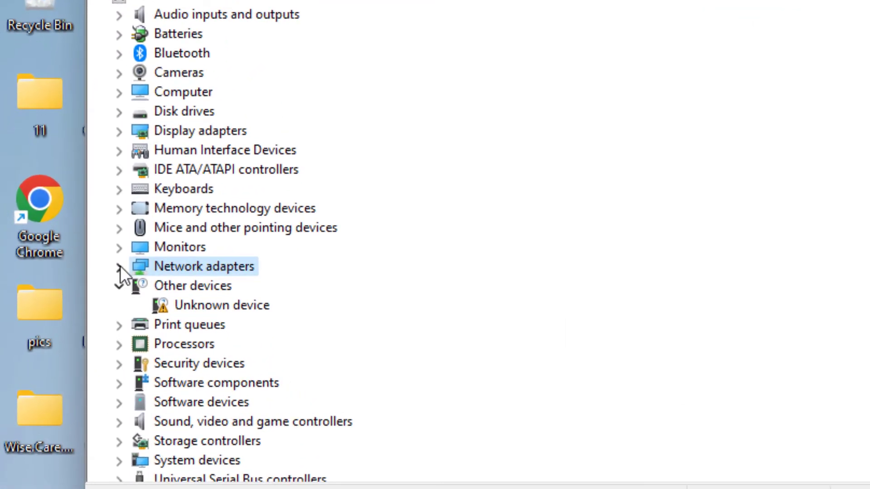
{"action": "left_click", "coordinate": [119, 266]}
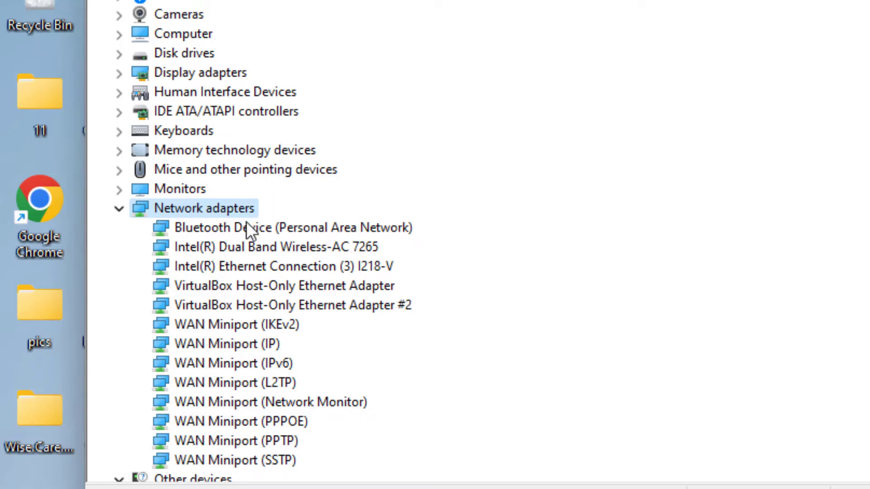
{"action": "right_click", "coordinate": [298, 249]}
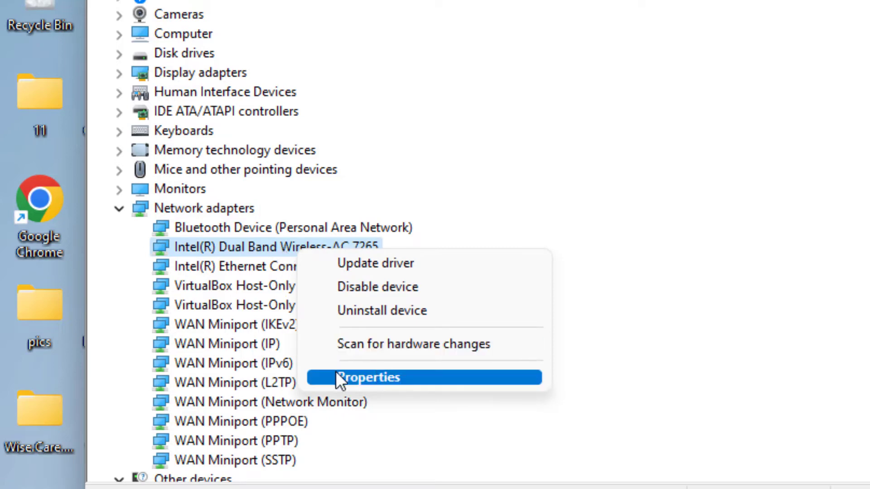
{"action": "left_click", "coordinate": [375, 376]}
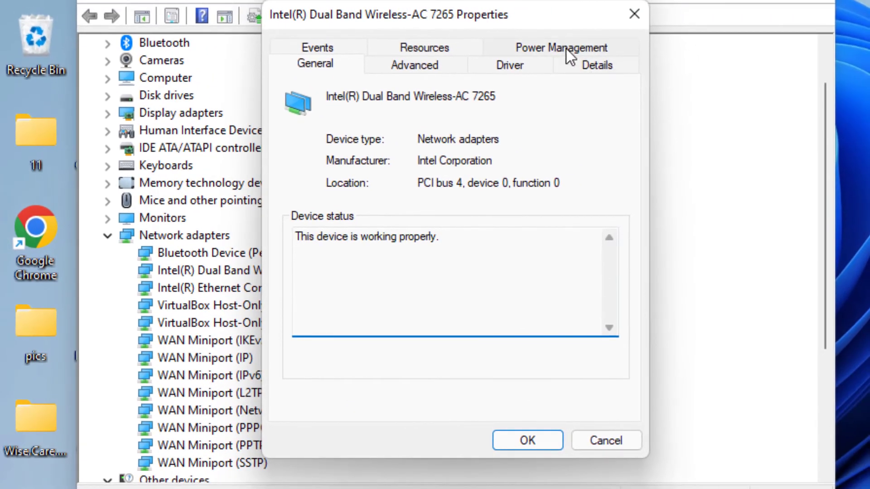
- Clear the Power Management option allowing the computer to turn off the adapter to save power
{"action": "left_click", "coordinate": [566, 49]}
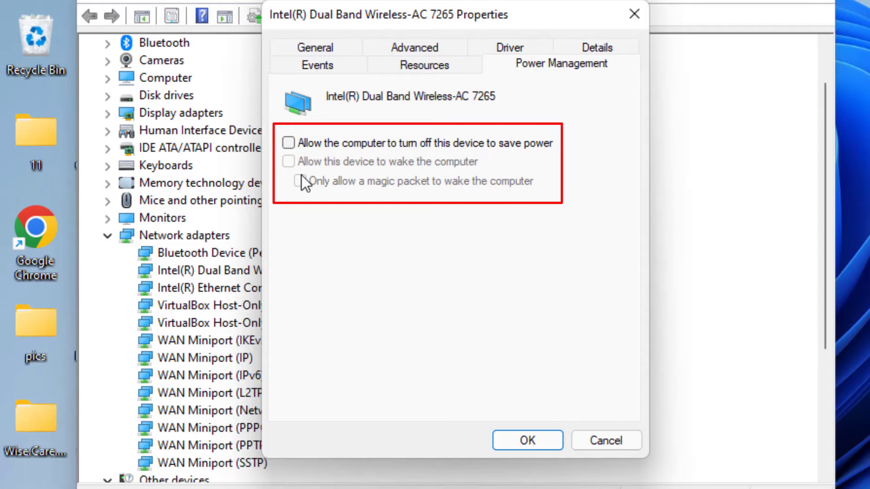
{"action": "left_click", "coordinate": [288, 143]}
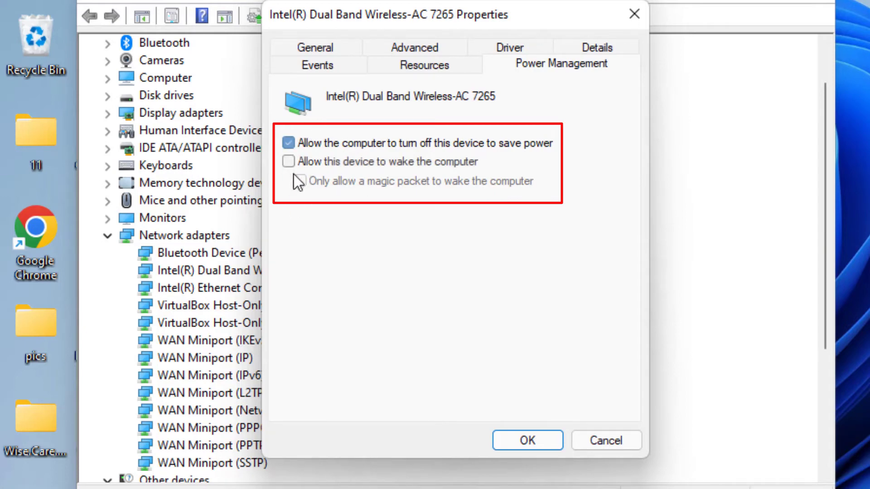
{"action": "left_click", "coordinate": [290, 143]}
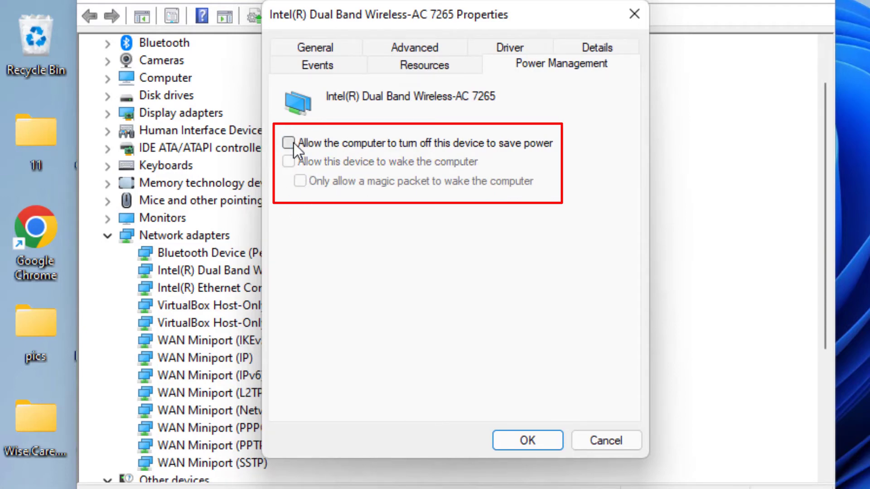
{"action": "left_click", "coordinate": [520, 445]}
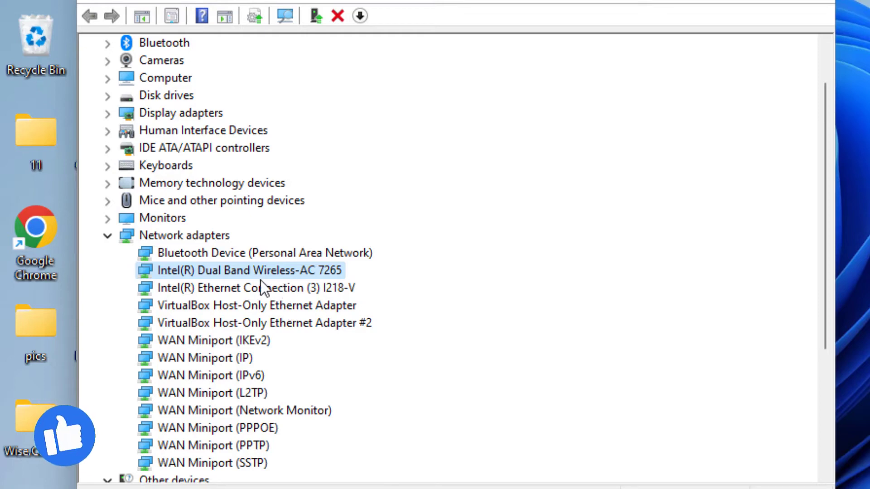
- Disable the Intel Wireless-AC 7265 adapter, confirming Yes, then enable it again
{"action": "right_click", "coordinate": [311, 271]}
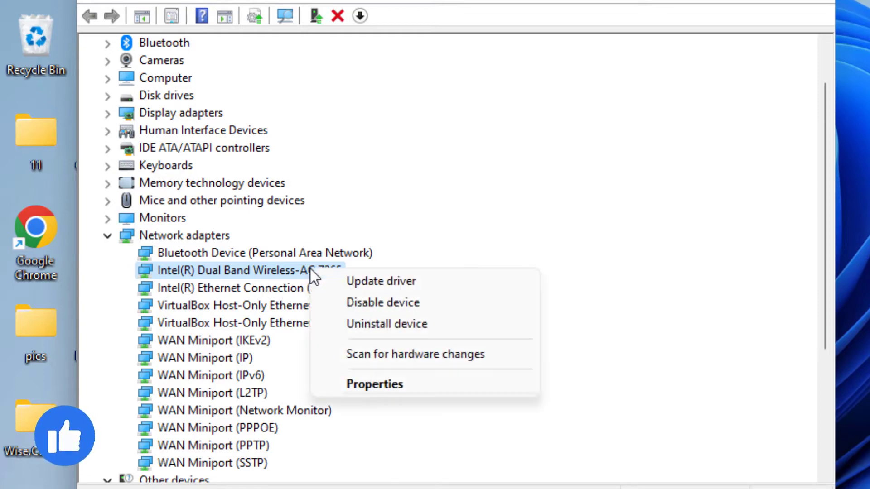
{"action": "left_click", "coordinate": [404, 302]}
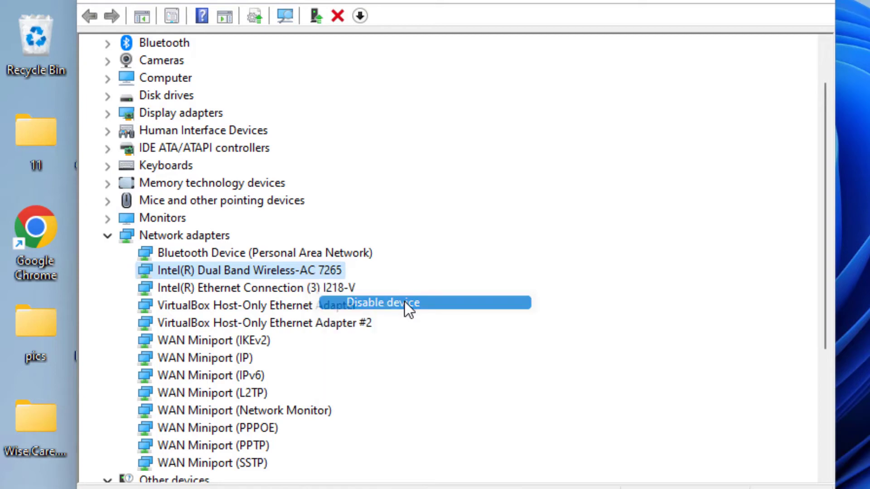
{"action": "left_click", "coordinate": [732, 285]}
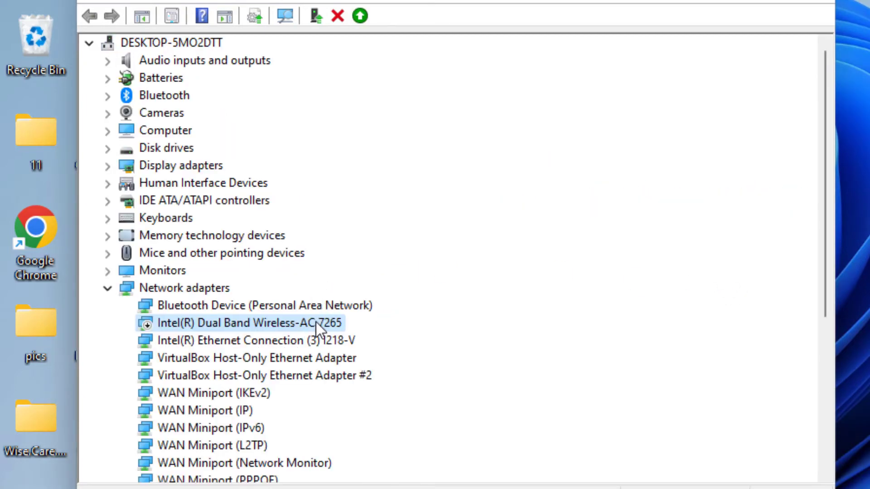
{"action": "right_click", "coordinate": [316, 323]}
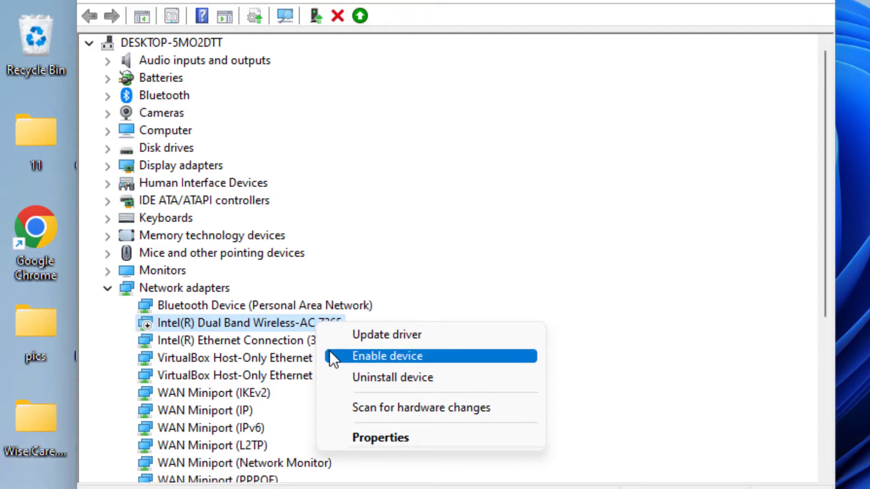
{"action": "left_click", "coordinate": [407, 357]}
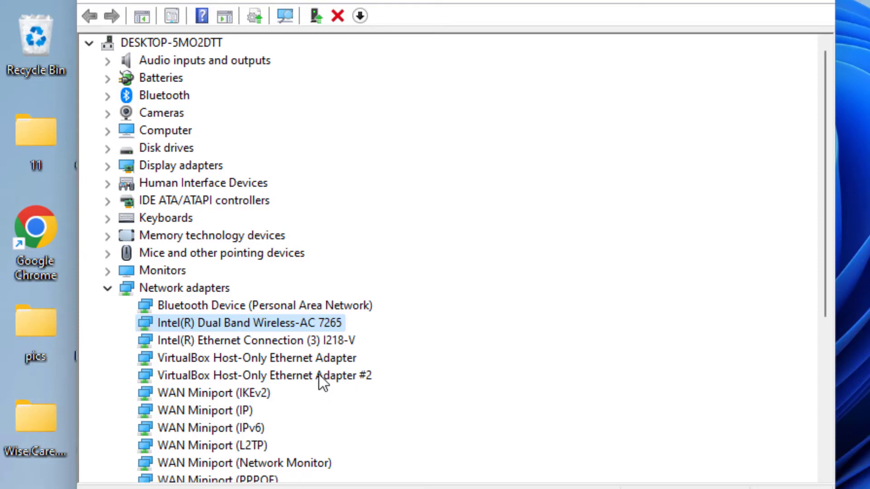
- Reinstall the adapter driver by picking Intel(R) Dual Band Wireless-AC 7265 (Intel) from the computer's available drivers
{"action": "right_click", "coordinate": [331, 323]}
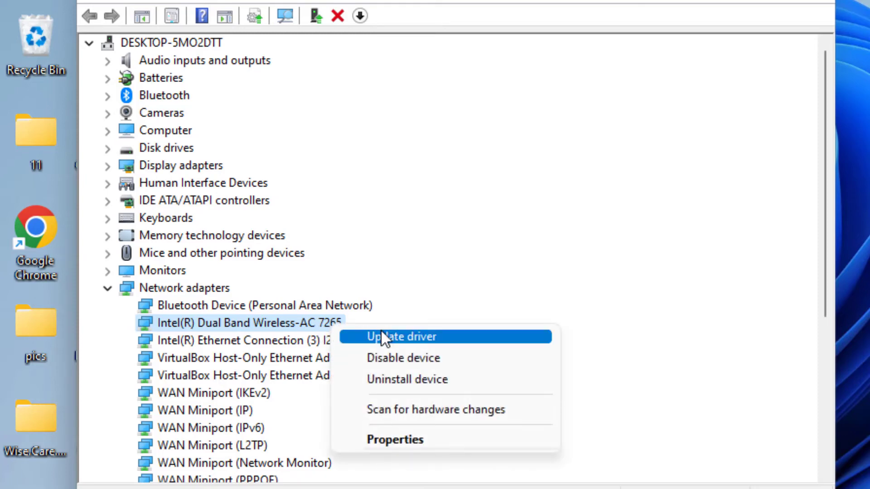
{"action": "left_click", "coordinate": [426, 338]}
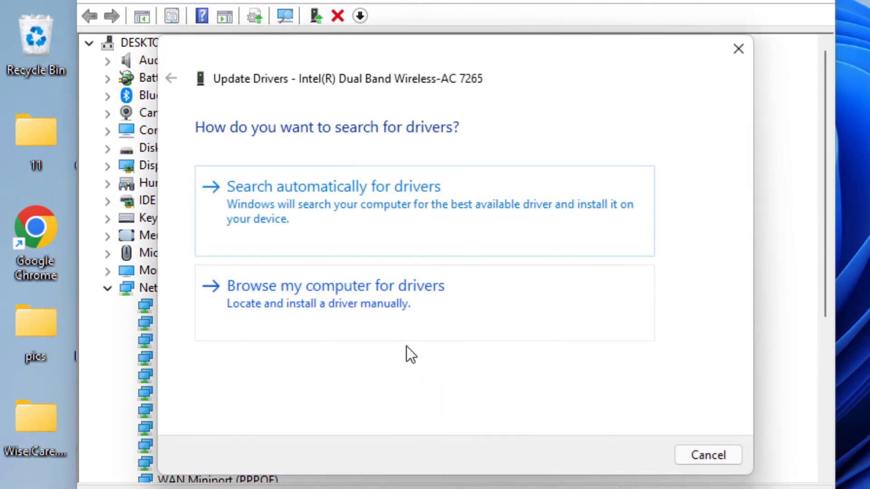
{"action": "left_click", "coordinate": [380, 304]}
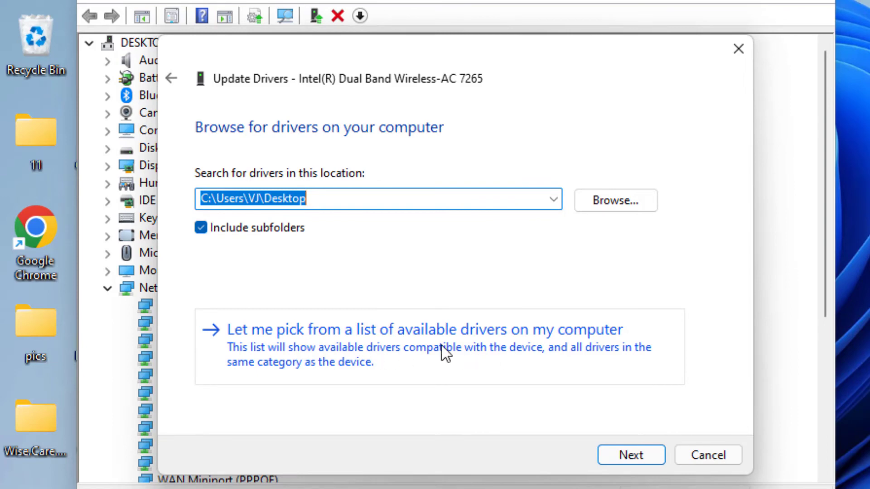
{"action": "left_click", "coordinate": [442, 346]}
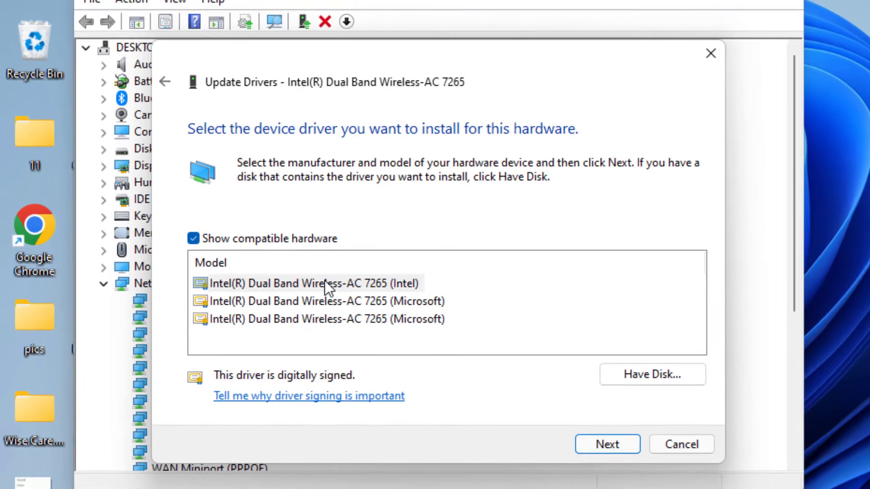
{"action": "left_click", "coordinate": [331, 287]}
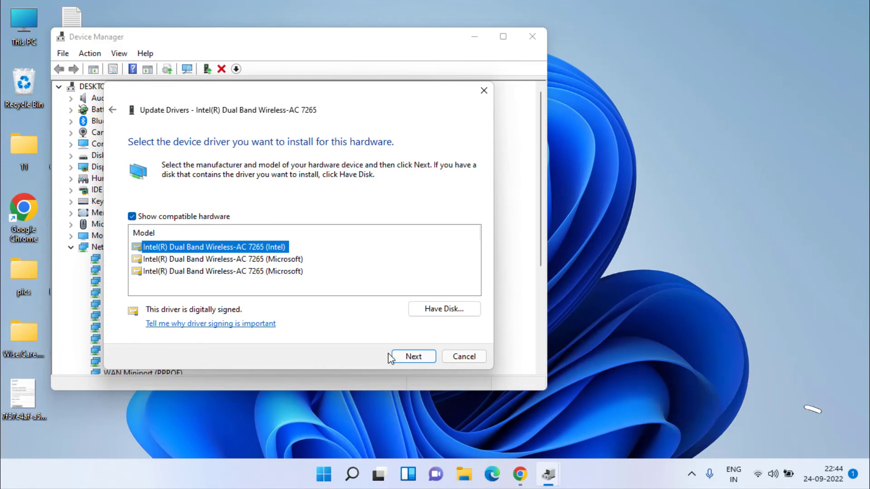
{"action": "left_click", "coordinate": [408, 356]}
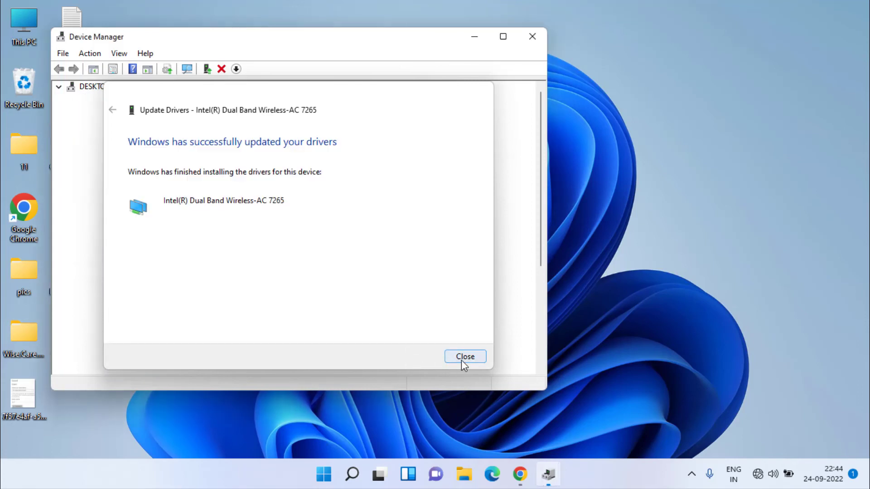
{"action": "left_click", "coordinate": [464, 357]}
- Close the Device Manager window
{"action": "left_click", "coordinate": [531, 36]}
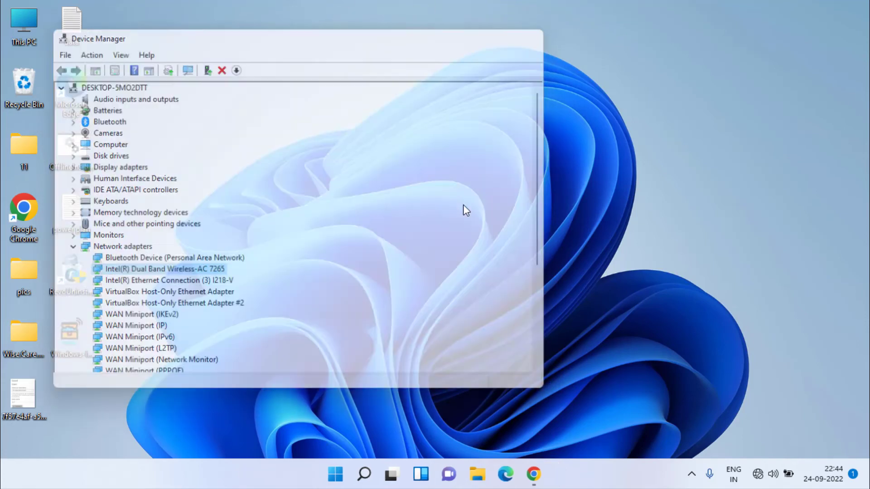